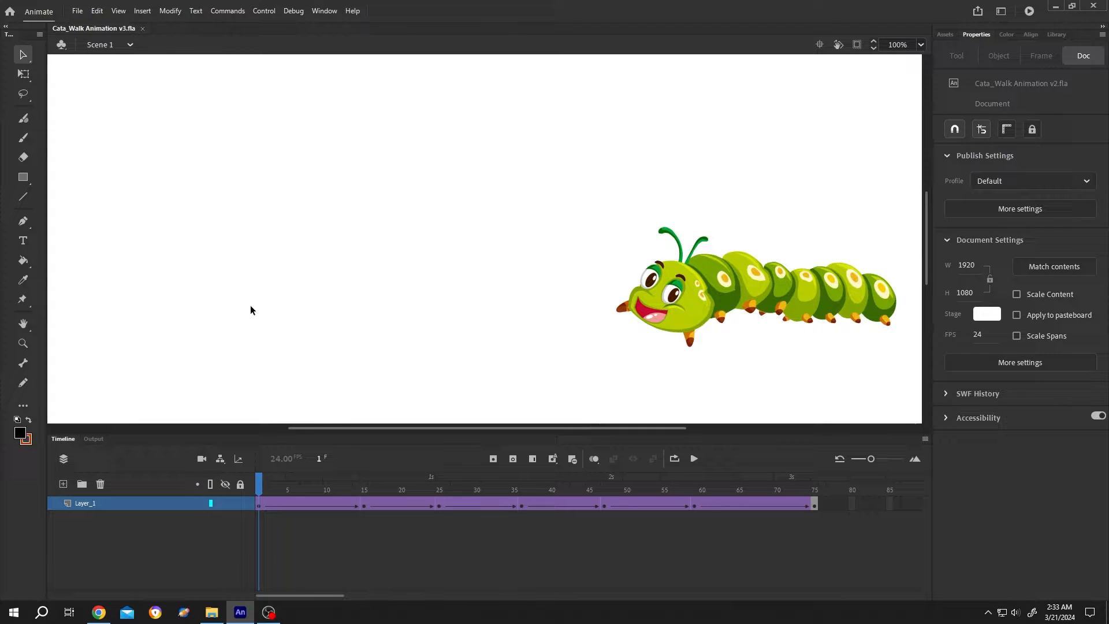
# Step: Scrub the playhead through the 75-frame caterpillar walk tween to preview it
pyautogui.moveTo(260, 486)
pyautogui.mouseDown()
pyautogui.moveTo(822, 529)
pyautogui.moveTo(249, 505)
pyautogui.mouseUp()
# Step: Duplicate Layer_1 into Layer_1_copy, then hide and lock the copy
pyautogui.rightClick(90, 501)
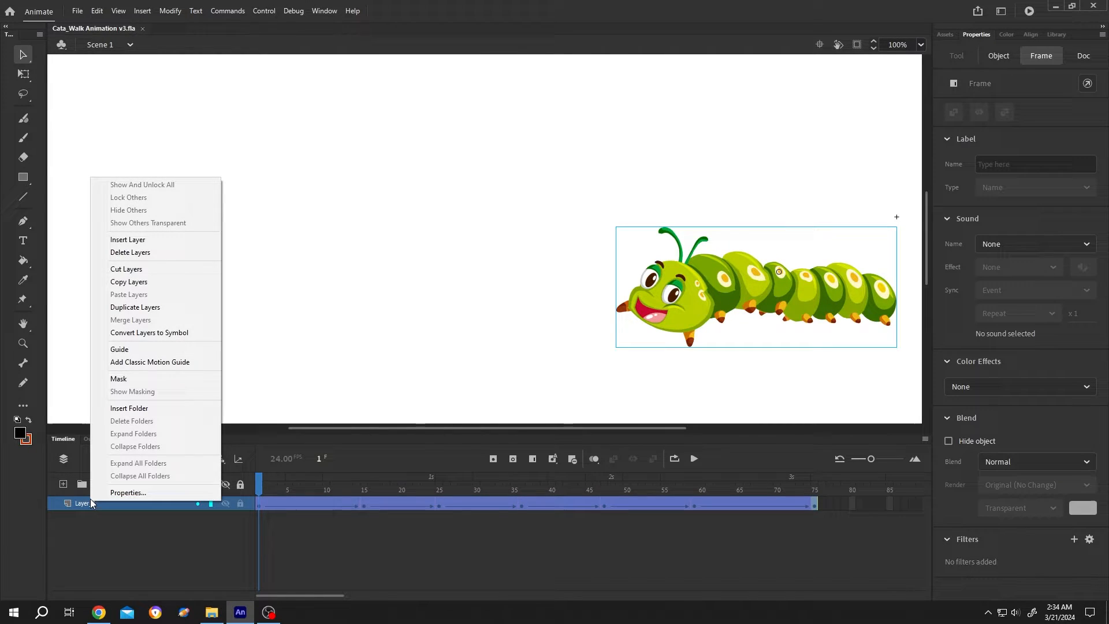
pyautogui.click(143, 308)
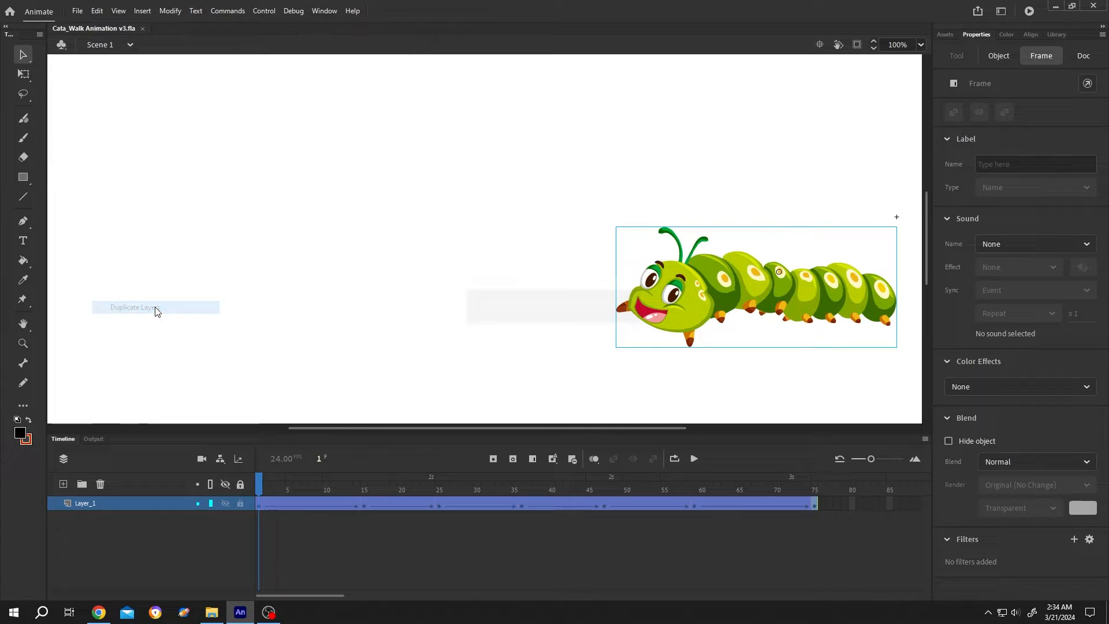
pyautogui.click(227, 503)
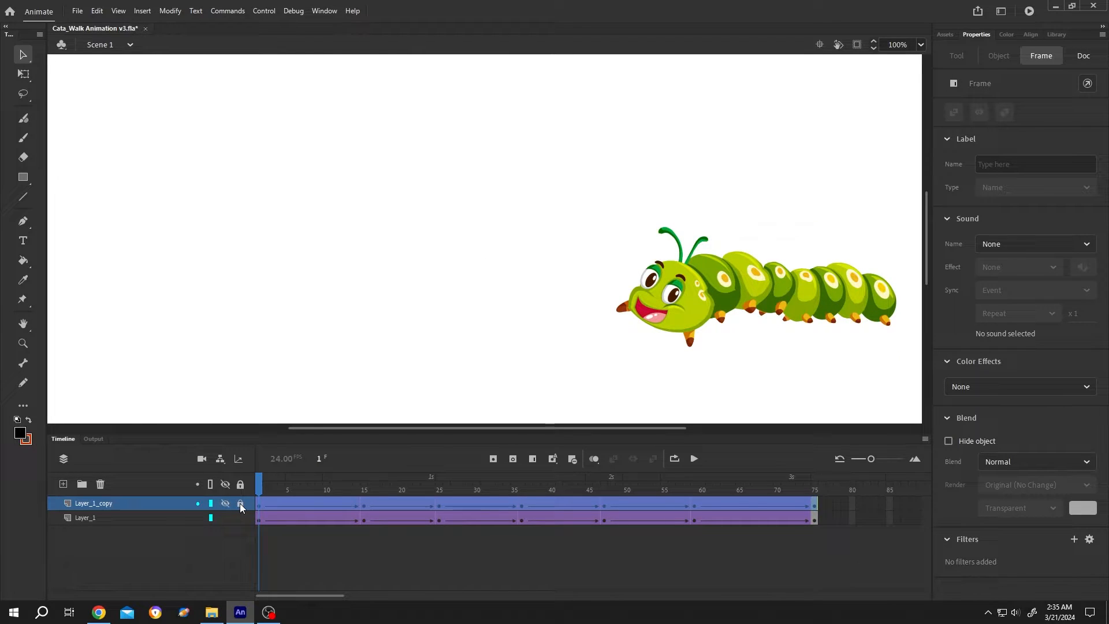
pyautogui.click(240, 504)
pyautogui.click(281, 541)
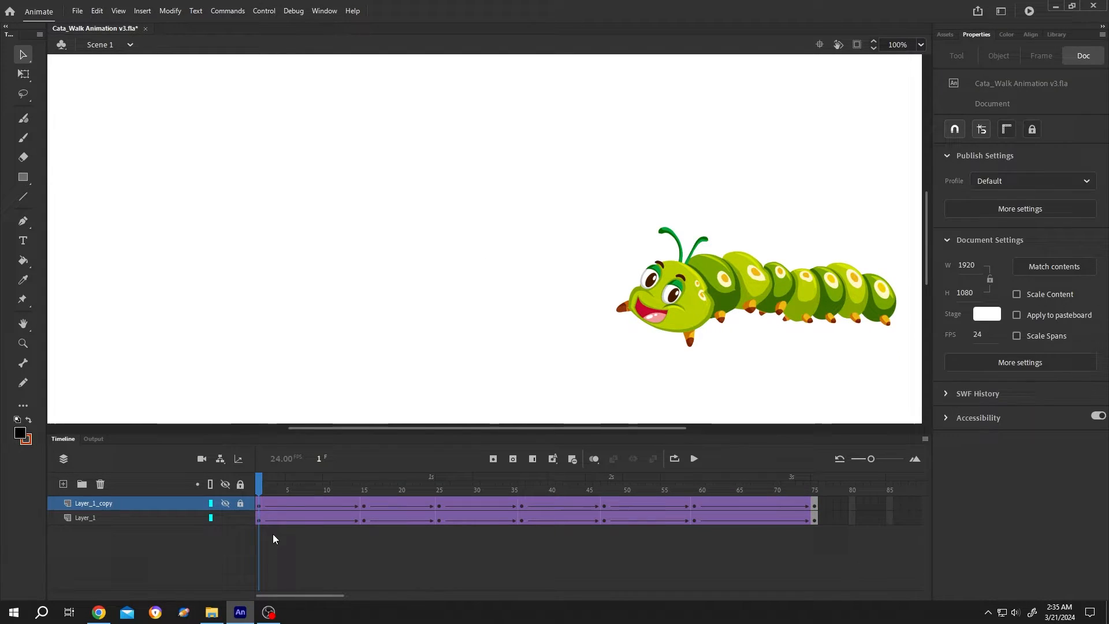
# Step: Reverse Layer_1's frames 1–75 and play the backwards walk from frame 1
pyautogui.moveTo(257, 518)
pyautogui.mouseDown()
pyautogui.moveTo(595, 536)
pyautogui.moveTo(813, 524)
pyautogui.mouseUp()
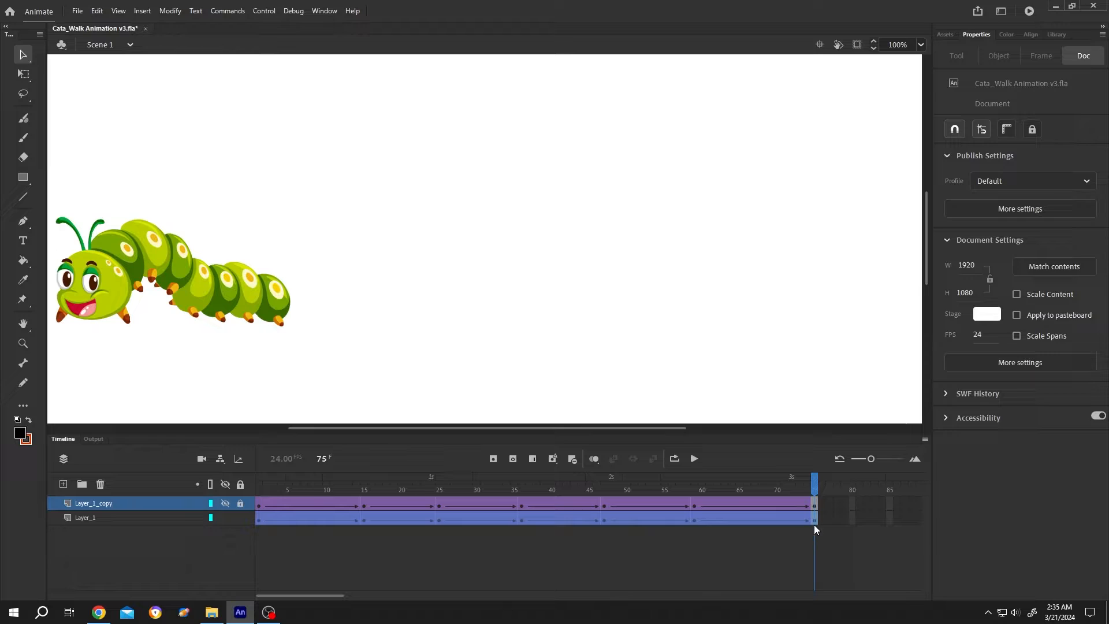
pyautogui.rightClick(609, 514)
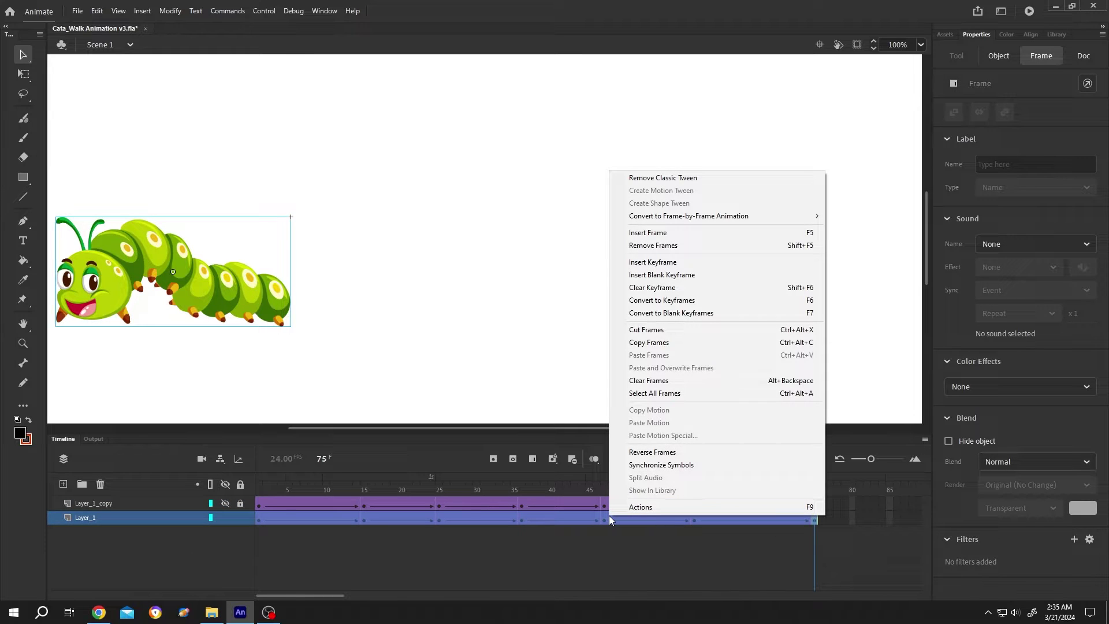
pyautogui.click(654, 453)
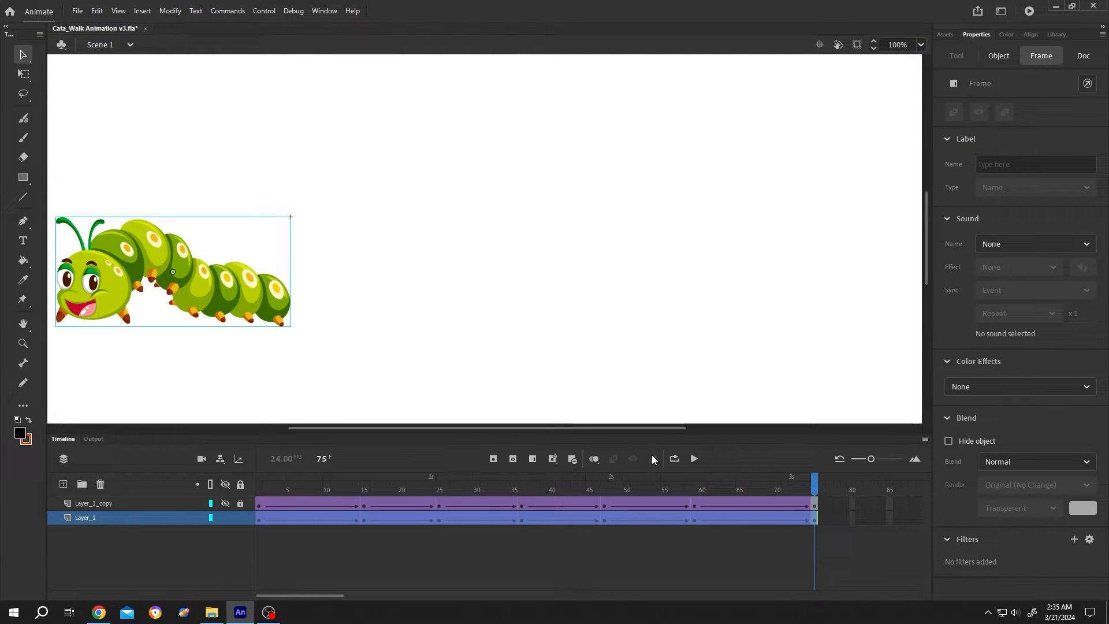
pyautogui.click(258, 480)
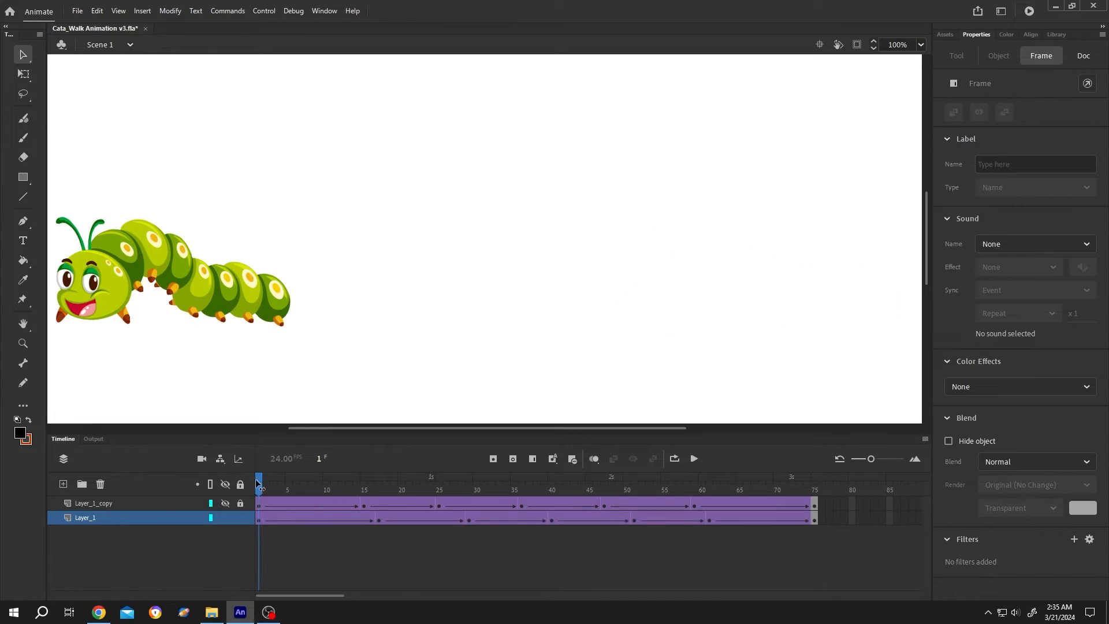
pyautogui.click(693, 459)
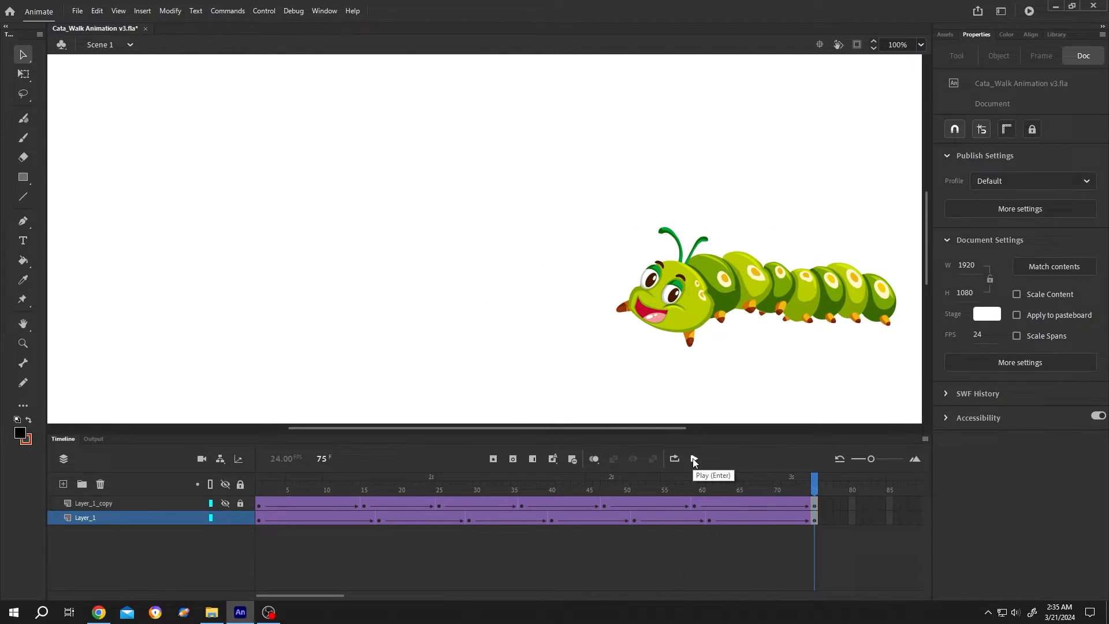
# Step: Hide Layer_1 and show Layer_1_copy instead
pyautogui.click(222, 518)
pyautogui.click(225, 502)
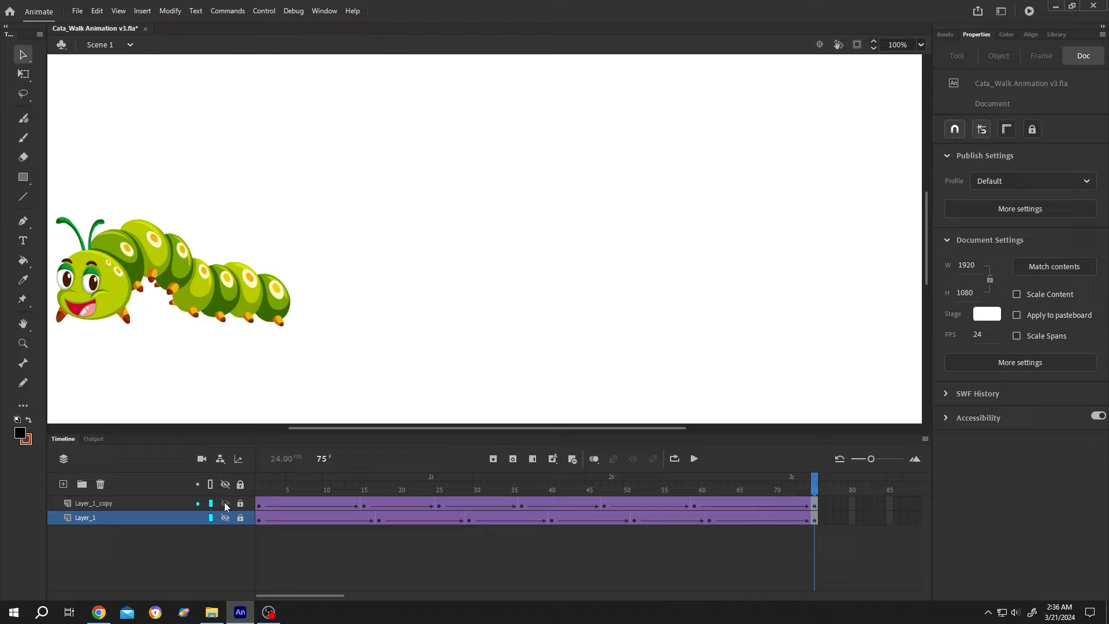
pyautogui.rightClick(143, 503)
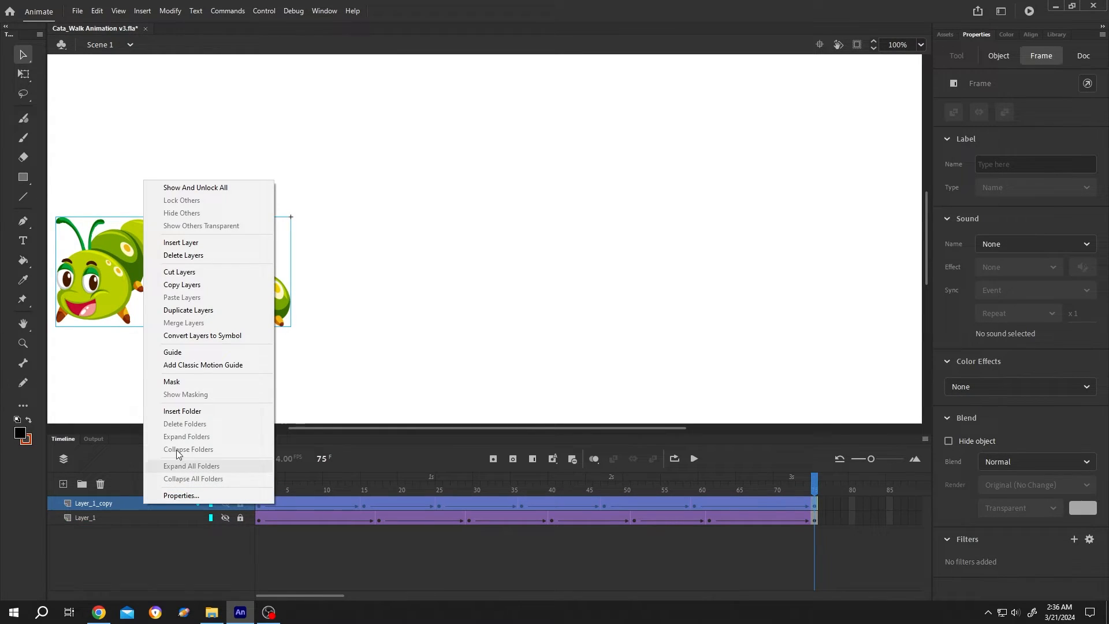
# Step: Convert Layer_1_copy into a Graphic symbol named cat_walk_01
pyautogui.click(210, 336)
pyautogui.write('ca')
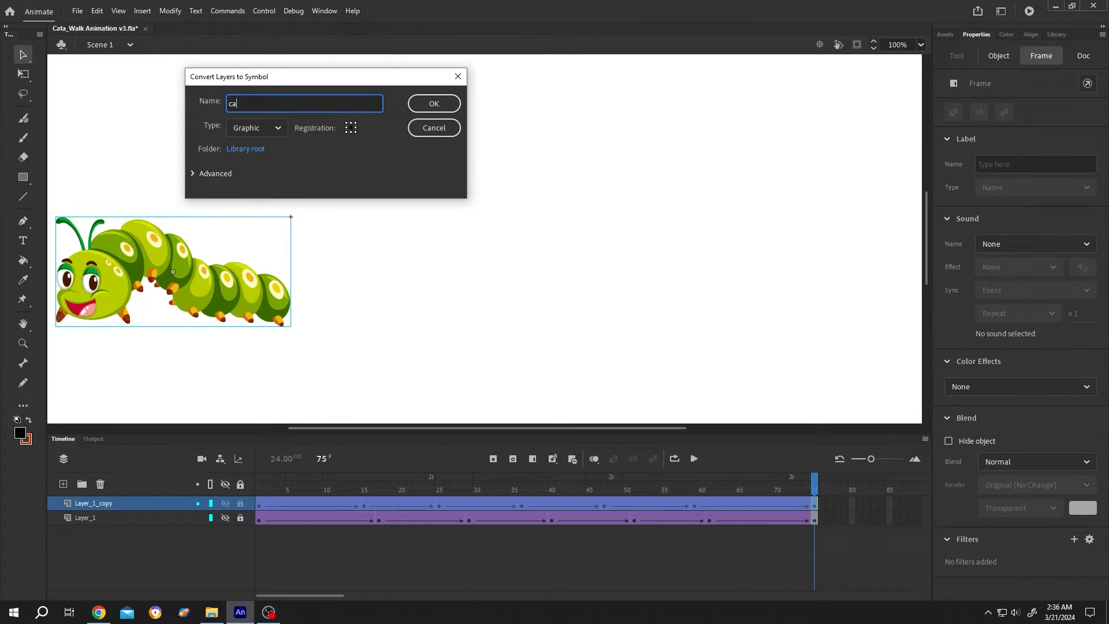
pyautogui.write('t_walk_01')
pyautogui.click(263, 130)
pyautogui.click(255, 187)
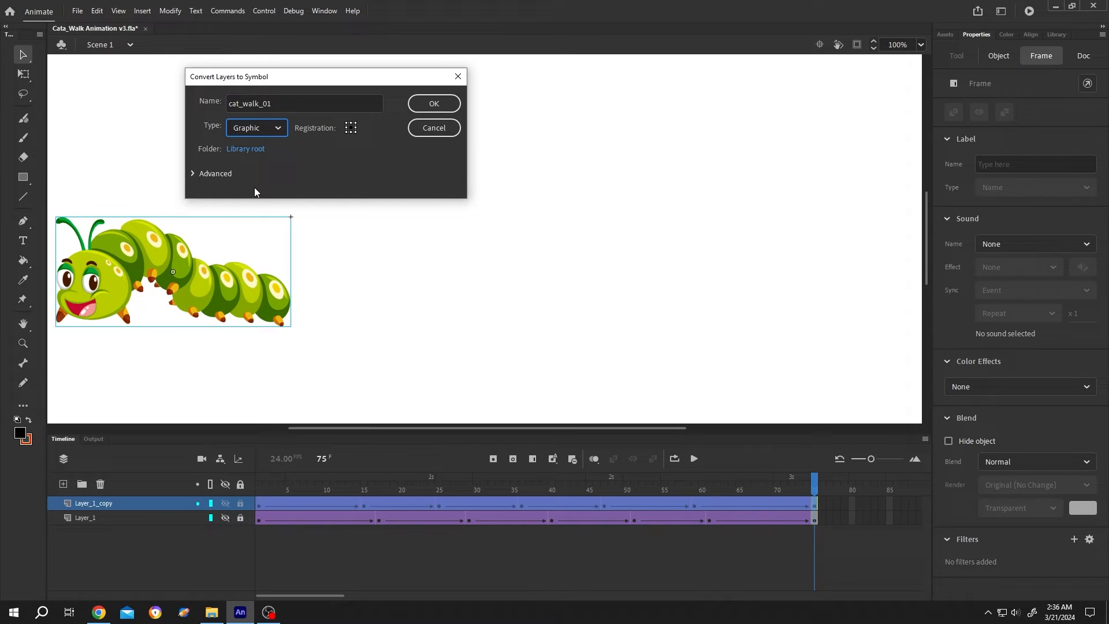
pyautogui.click(435, 104)
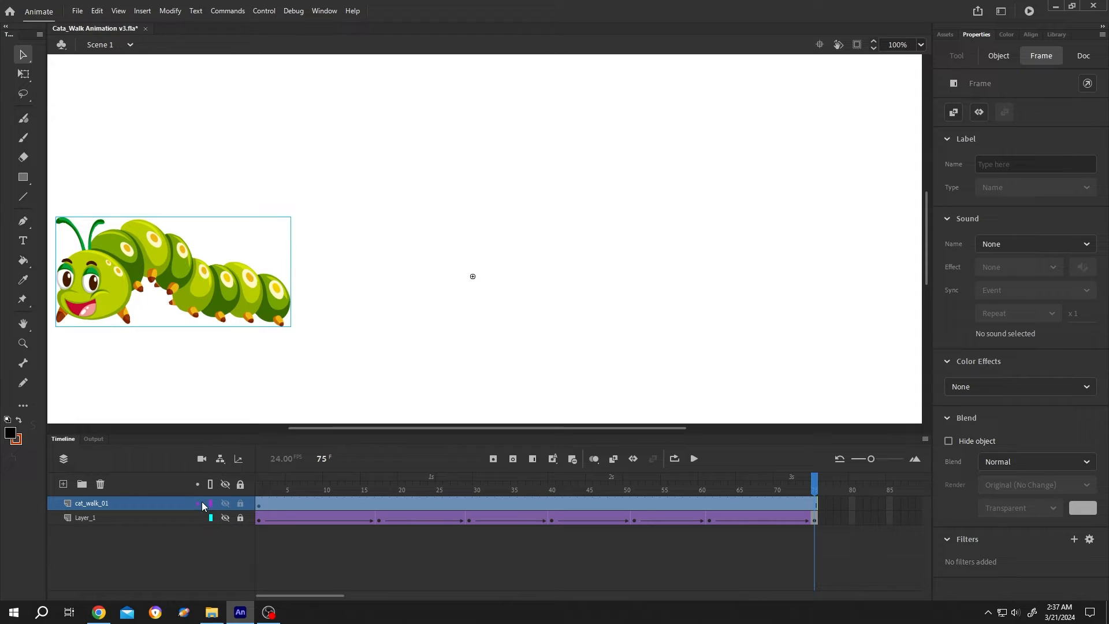
# Step: Inspect the cat_walk_01 symbol's walk frames via the Library, then return to Scene 1
pyautogui.doubleClick(212, 273)
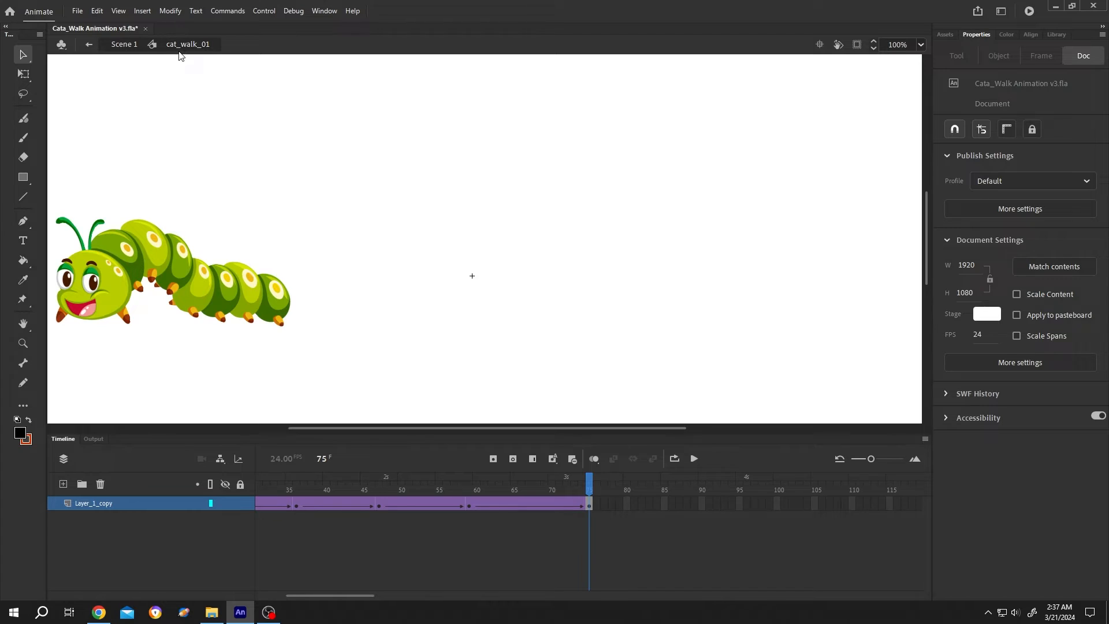
pyautogui.click(1061, 39)
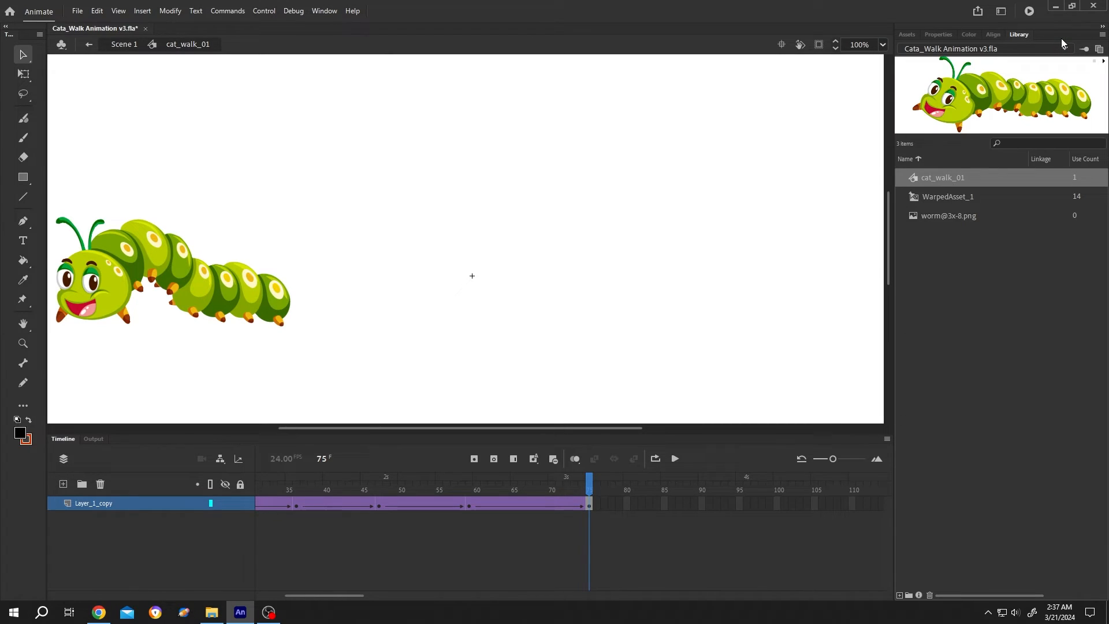
pyautogui.doubleClick(914, 179)
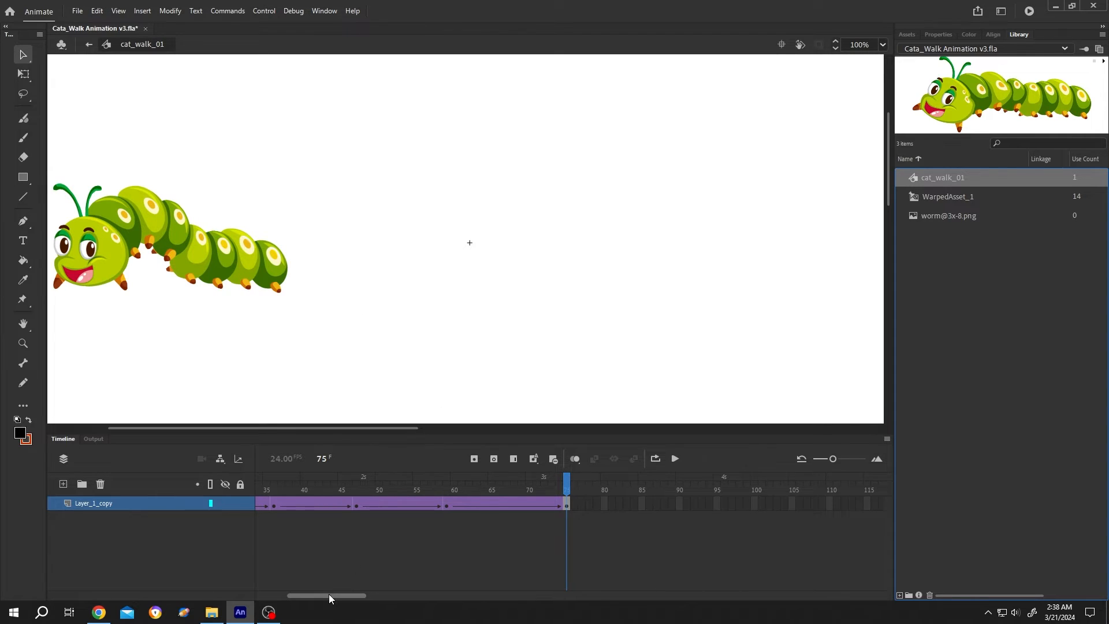
pyautogui.moveTo(329, 594); pyautogui.dragTo(255, 597)
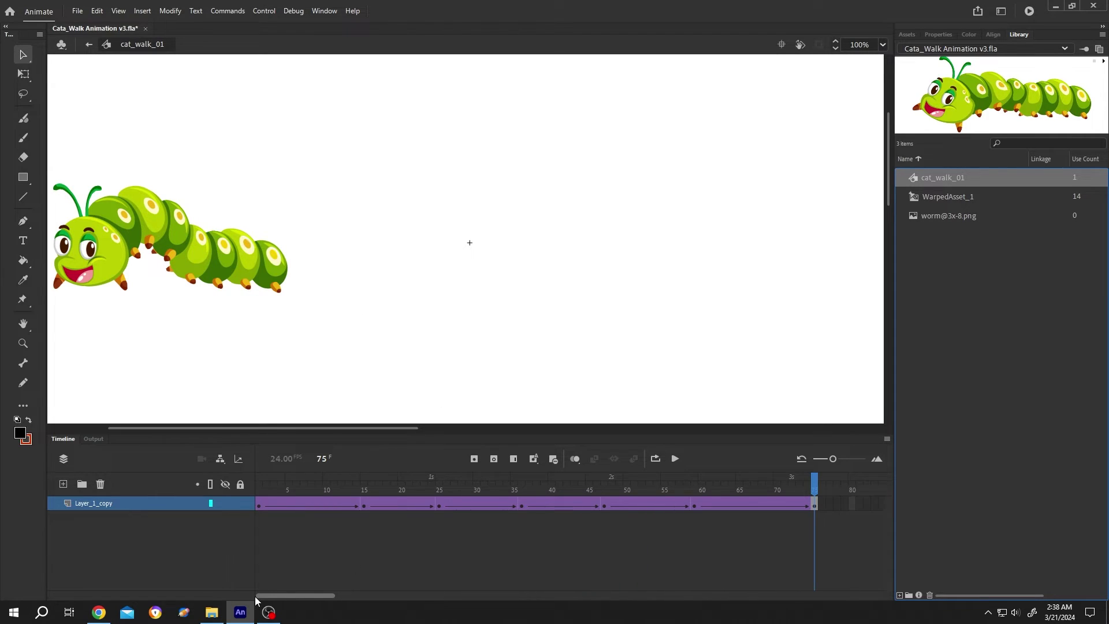
pyautogui.click(88, 44)
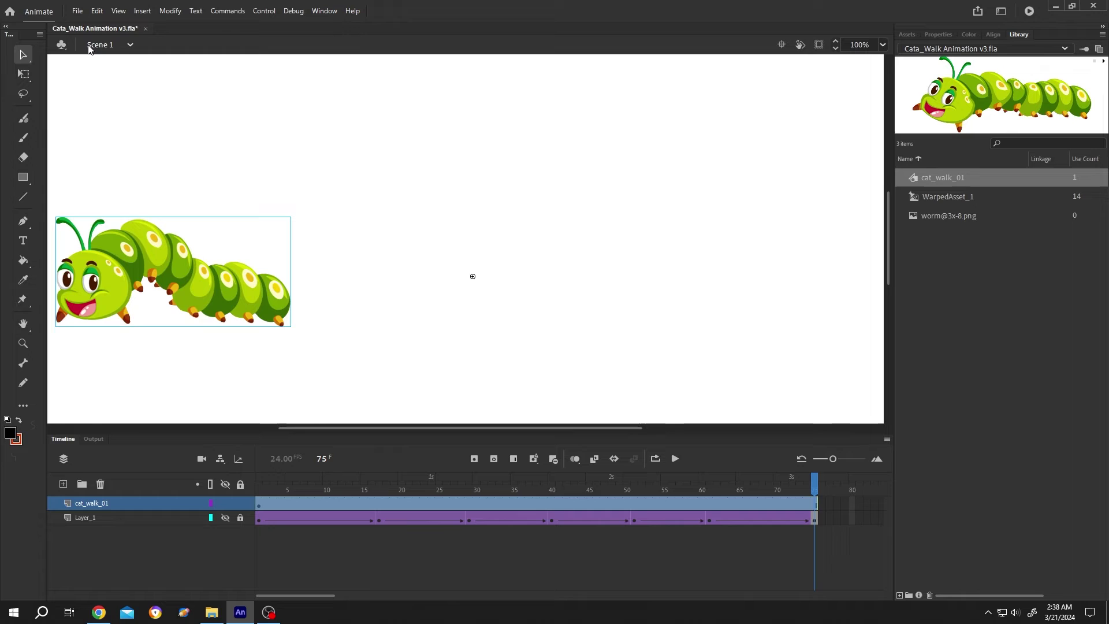
# Step: Set the cat_walk_01 instance's looping to Play graphic reverse once and play the result
pyautogui.click(261, 507)
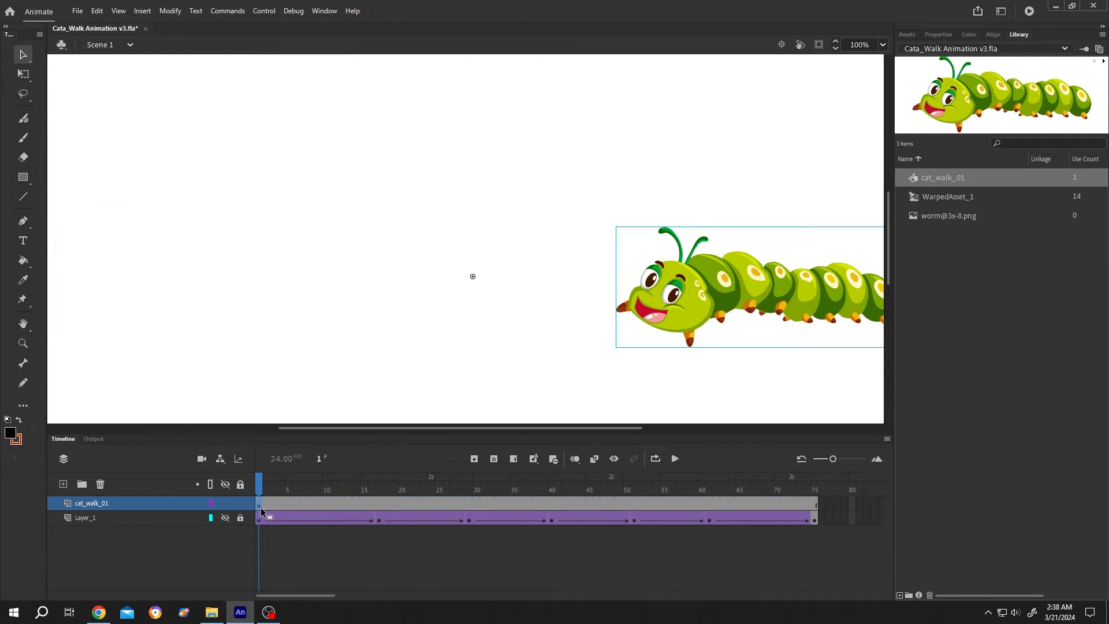
pyautogui.click(938, 34)
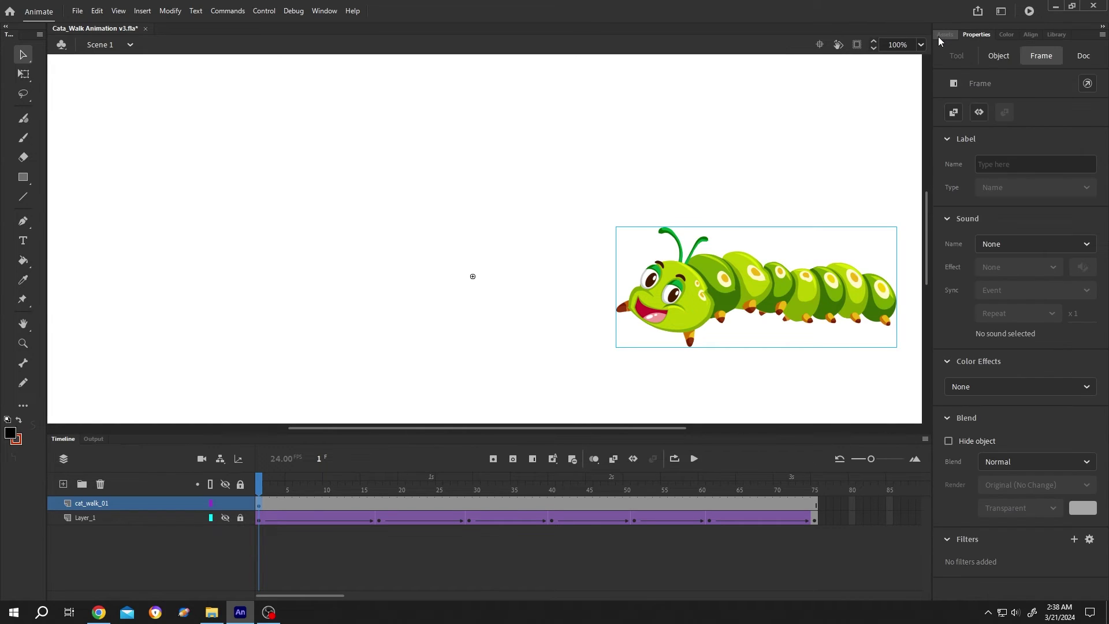
pyautogui.click(994, 60)
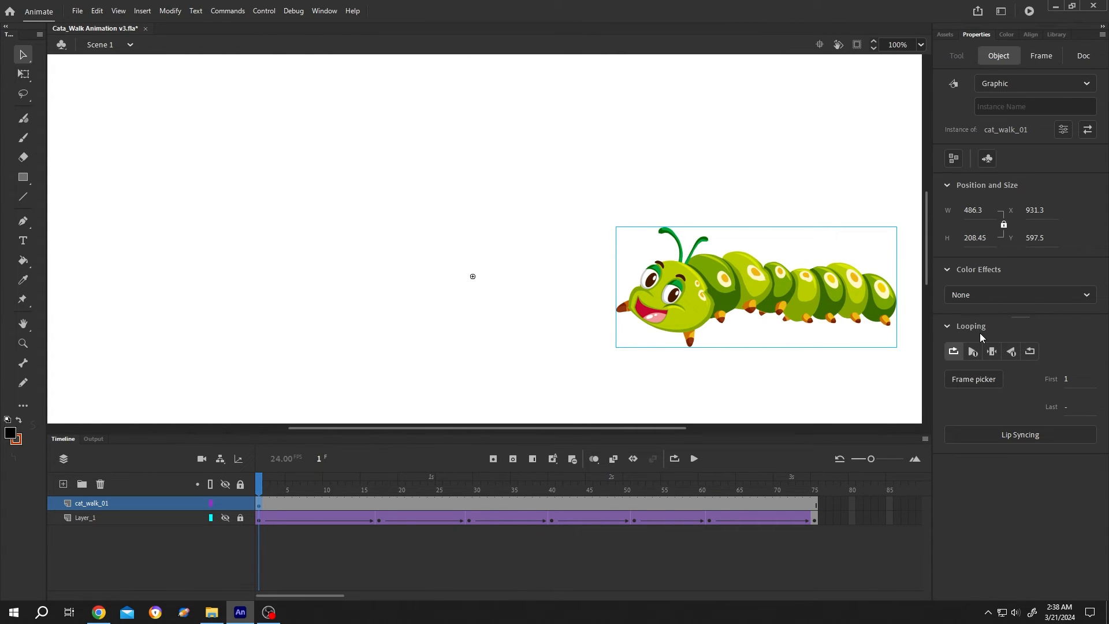
pyautogui.click(1012, 353)
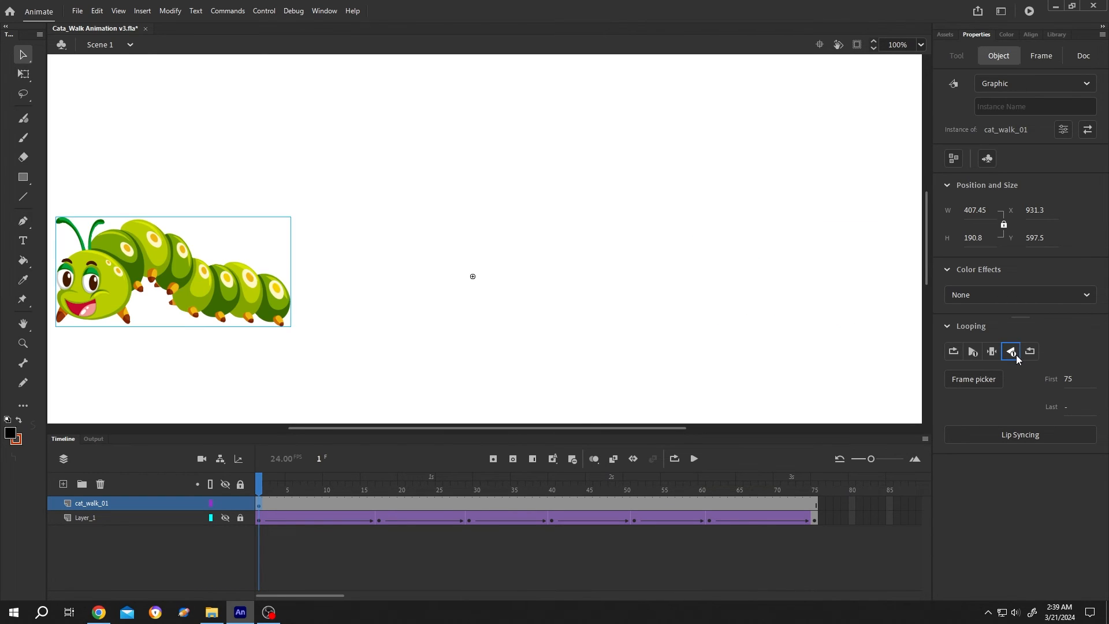
pyautogui.click(694, 459)
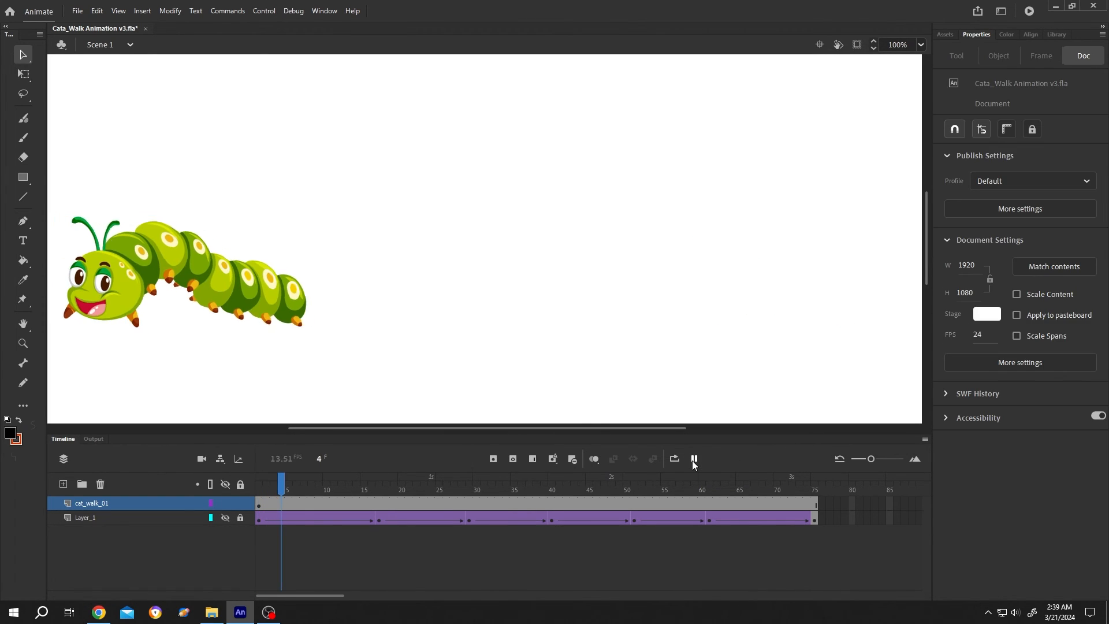